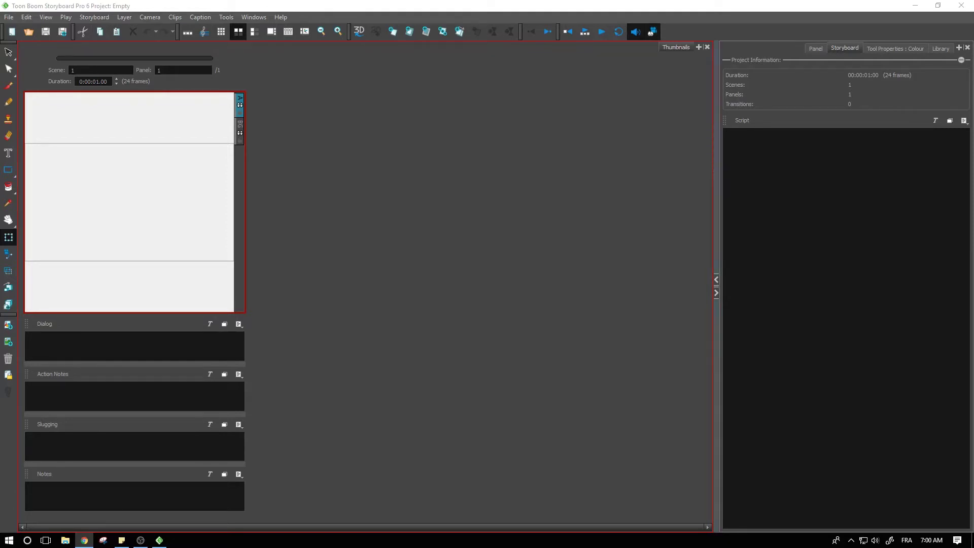
Try the Script caption's Final Draft import, then choose File > New from Final Draft Script.
left_click(964, 123)
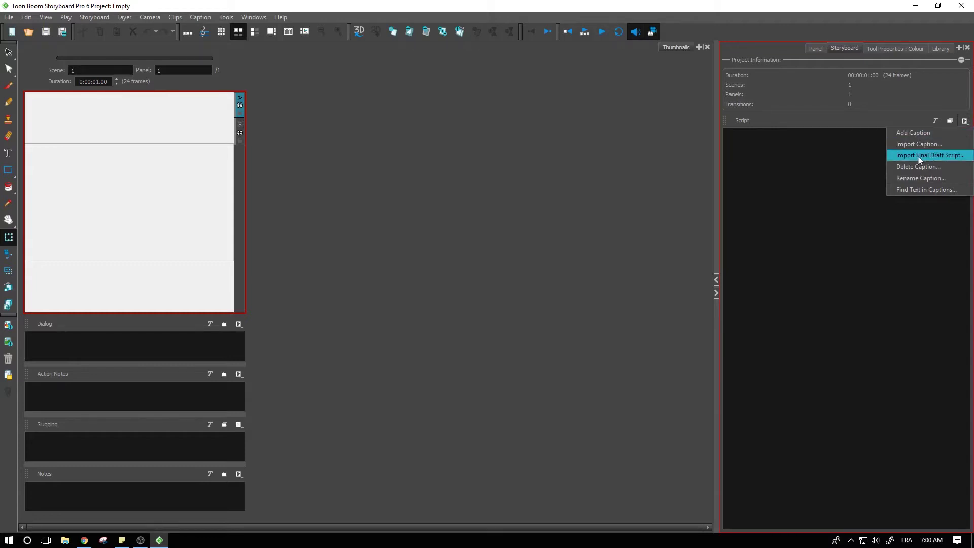
left_click(936, 154)
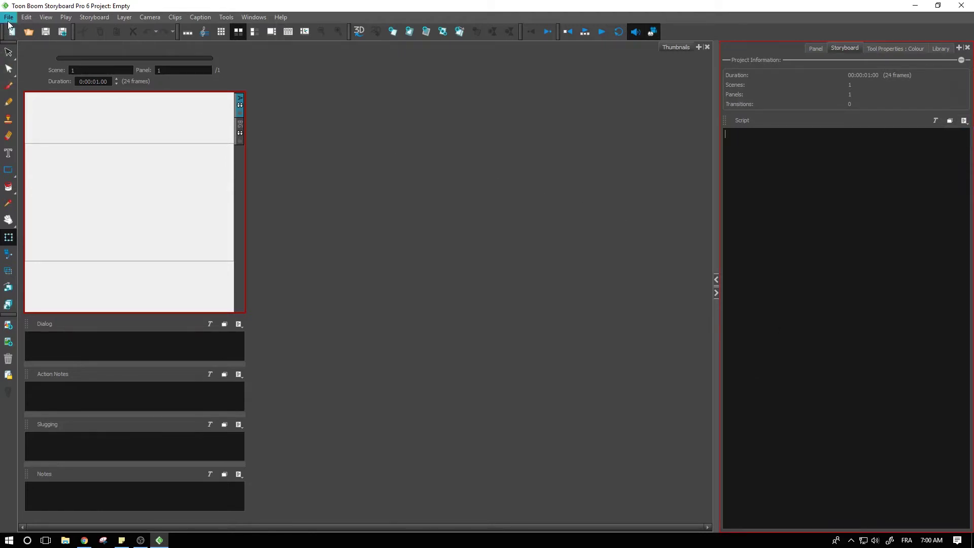
left_click(8, 18)
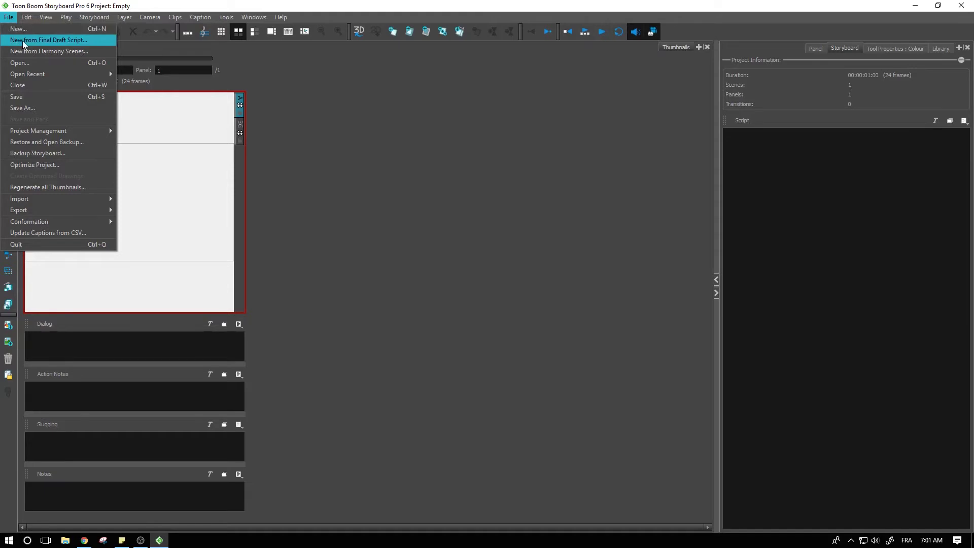
left_click(22, 42)
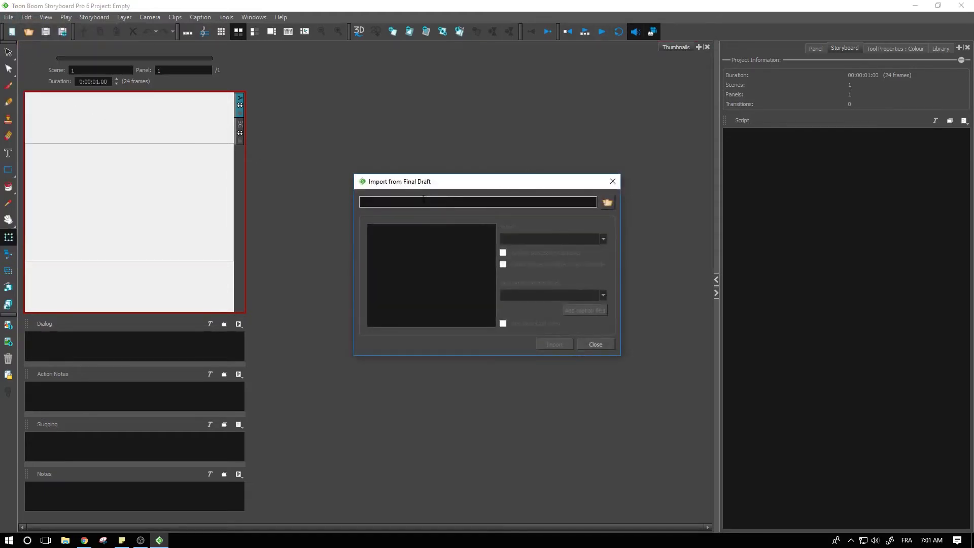
Load Rocket_Rodeo_Script.fdx from Desktop > MO-S6NEW-006 > files into the import dialog.
left_click(607, 203)
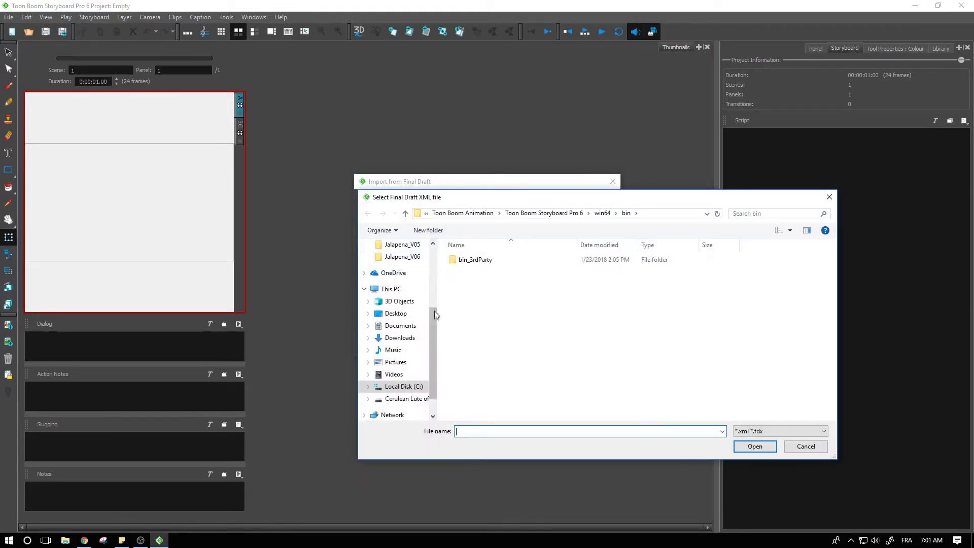
left_click_drag(434, 316, 430, 258)
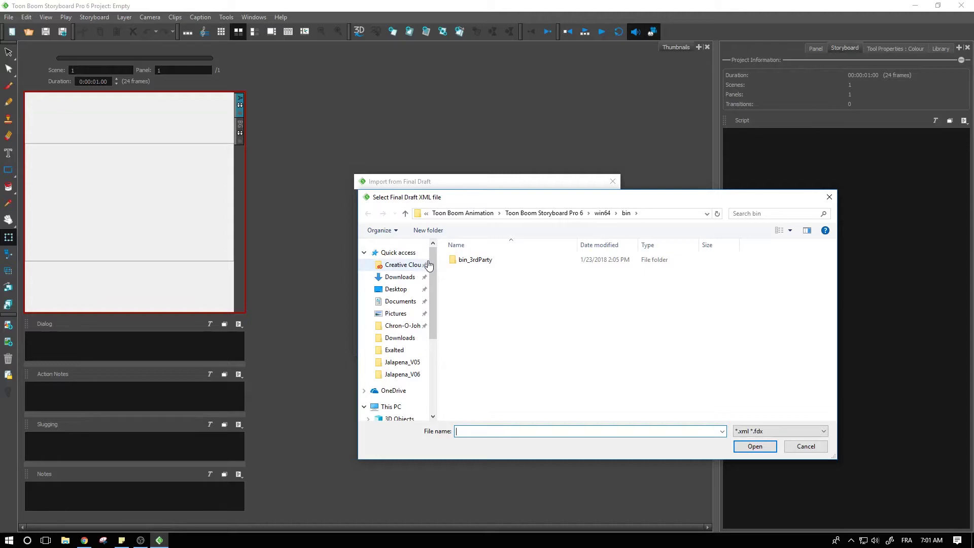
left_click(395, 291)
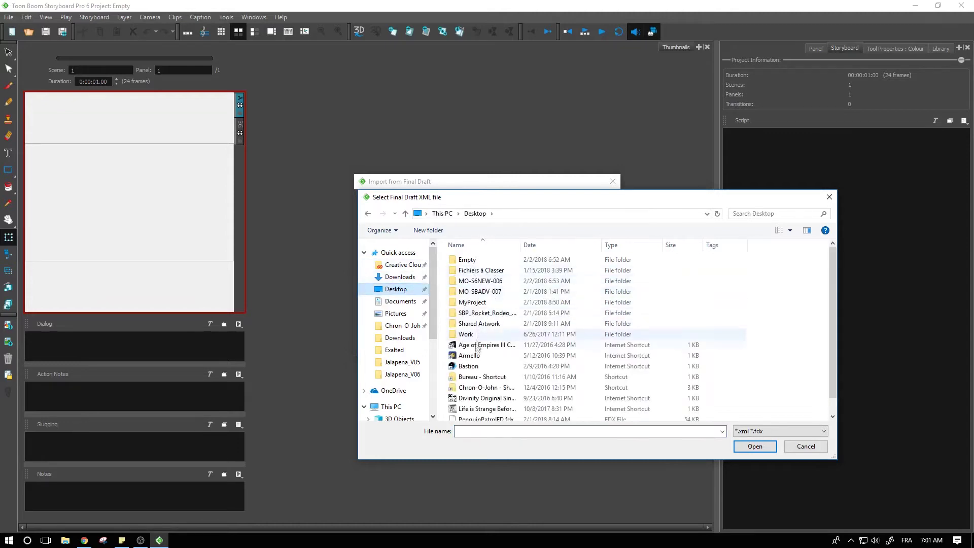
double_click(485, 282)
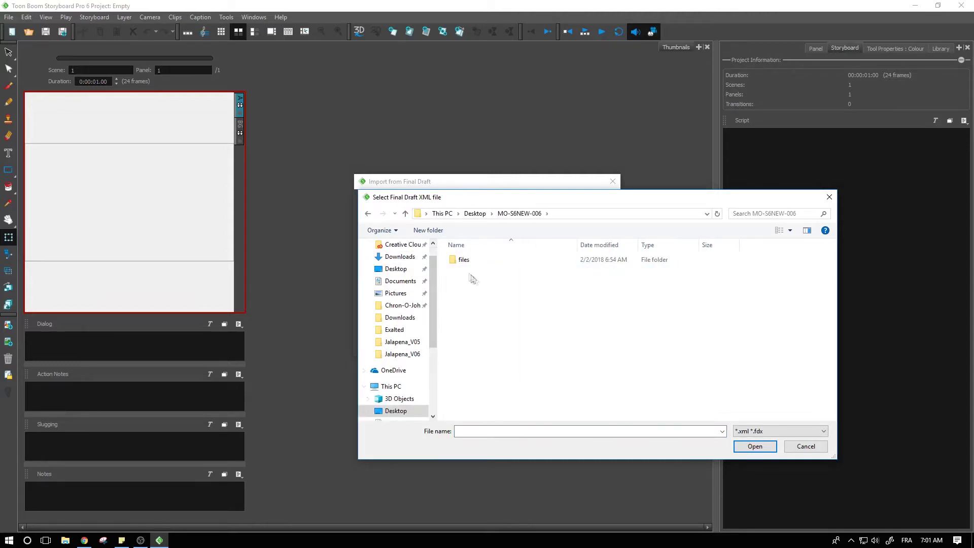
double_click(462, 263)
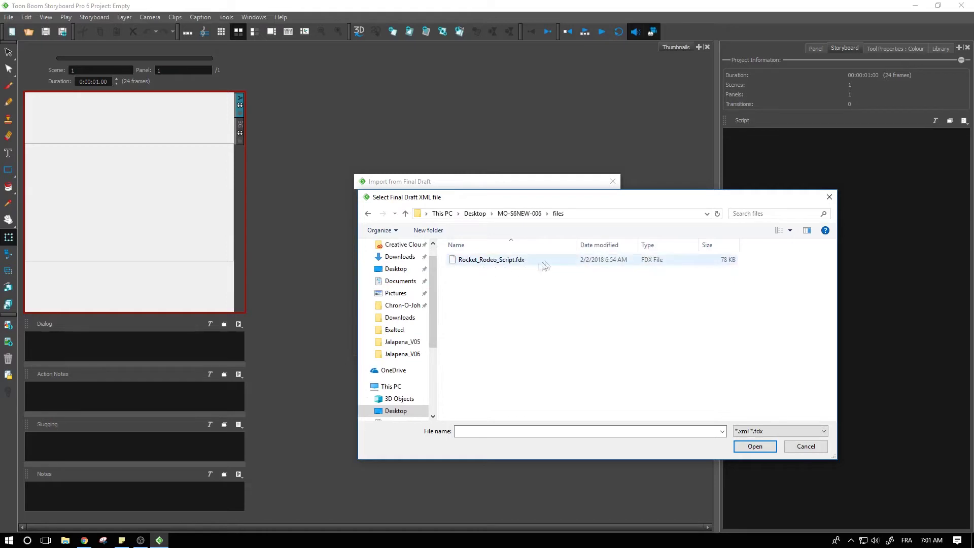
left_click(516, 266)
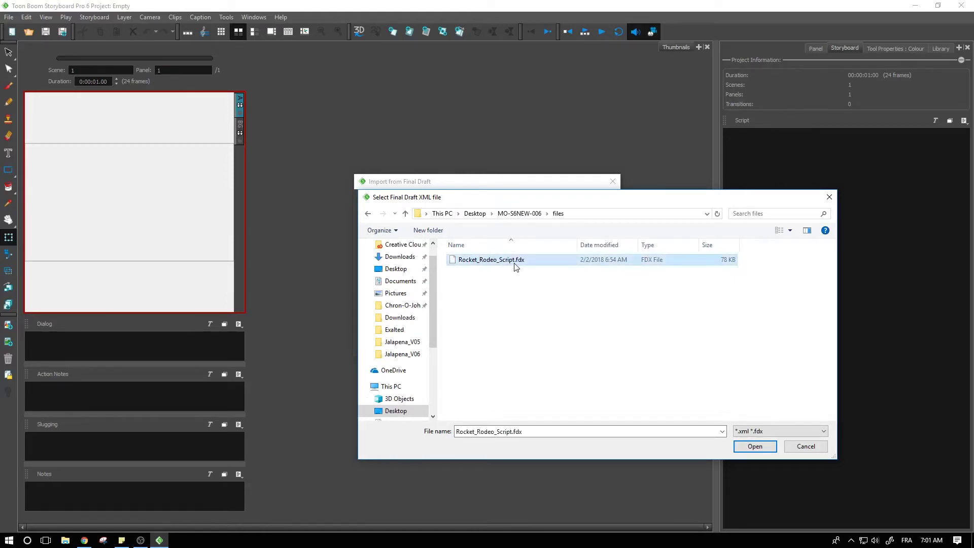
left_click(755, 447)
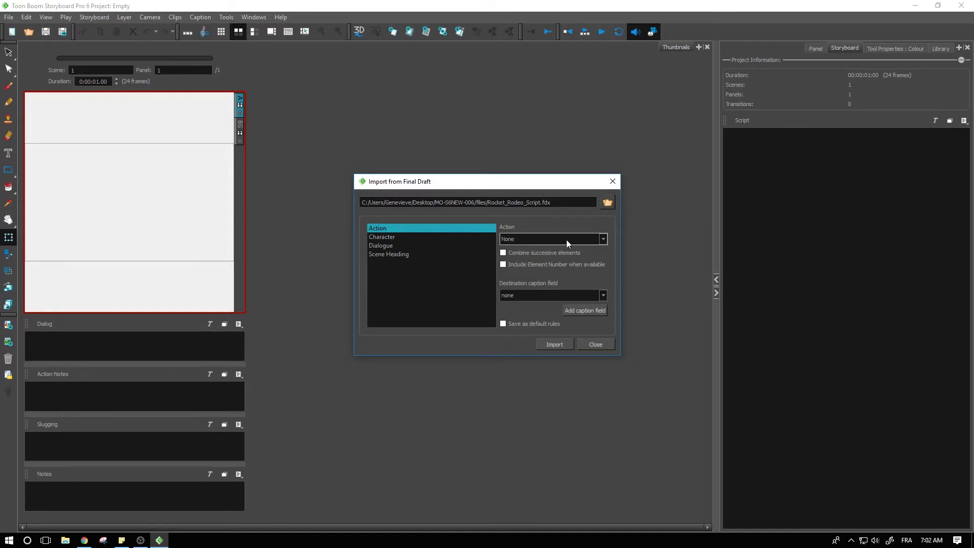
left_click(603, 240)
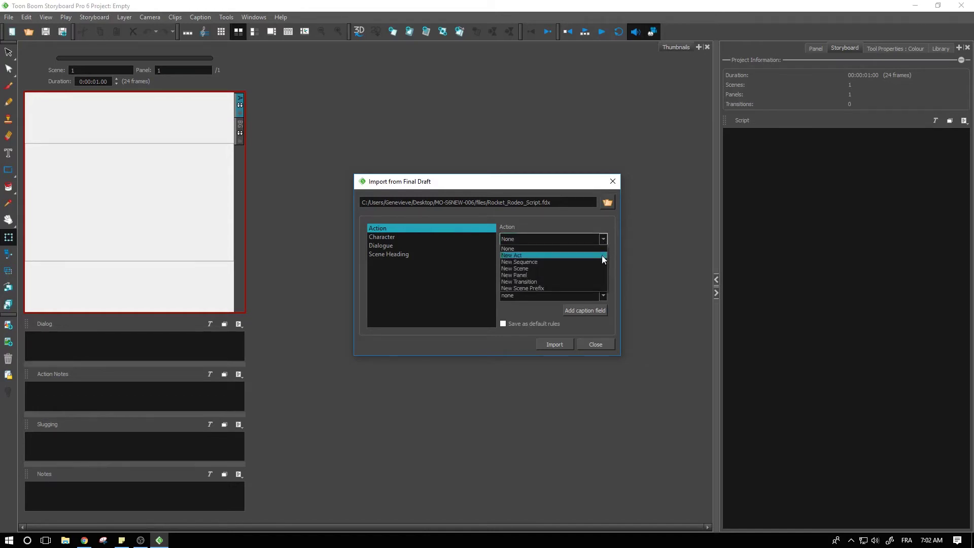
left_click(521, 269)
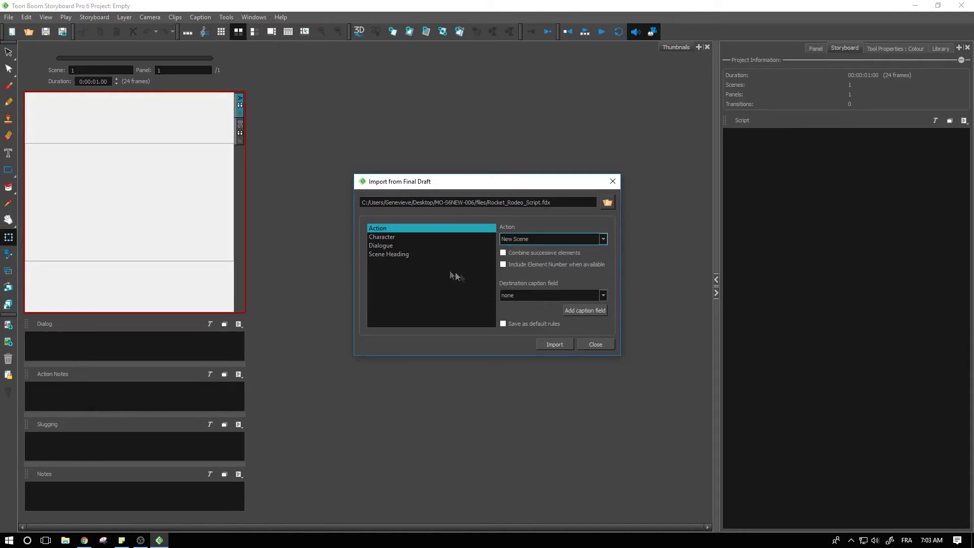
left_click(404, 242)
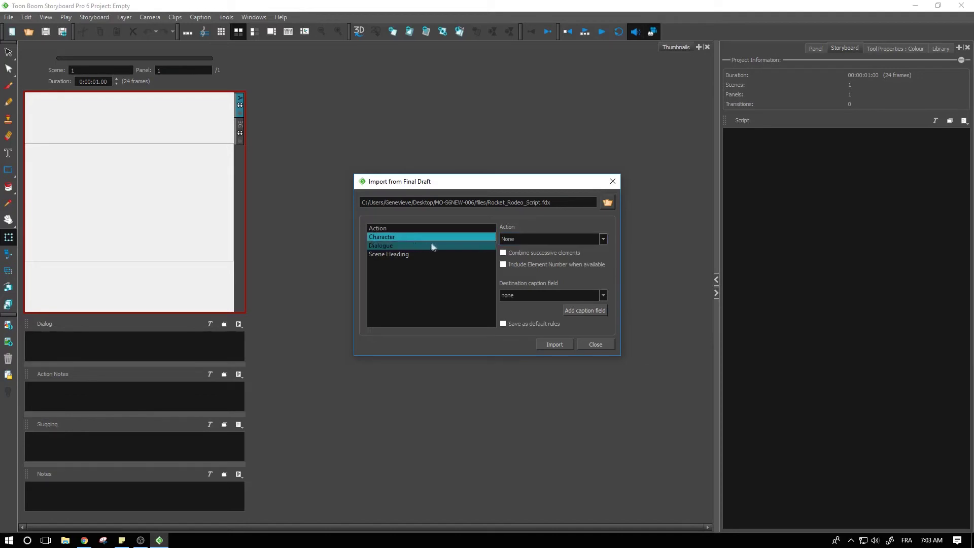
left_click(513, 241)
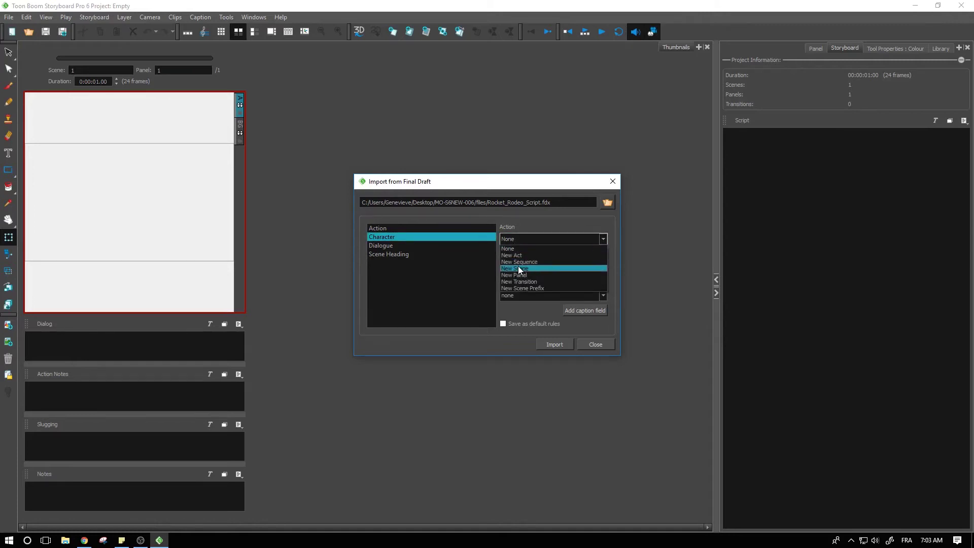
left_click(517, 269)
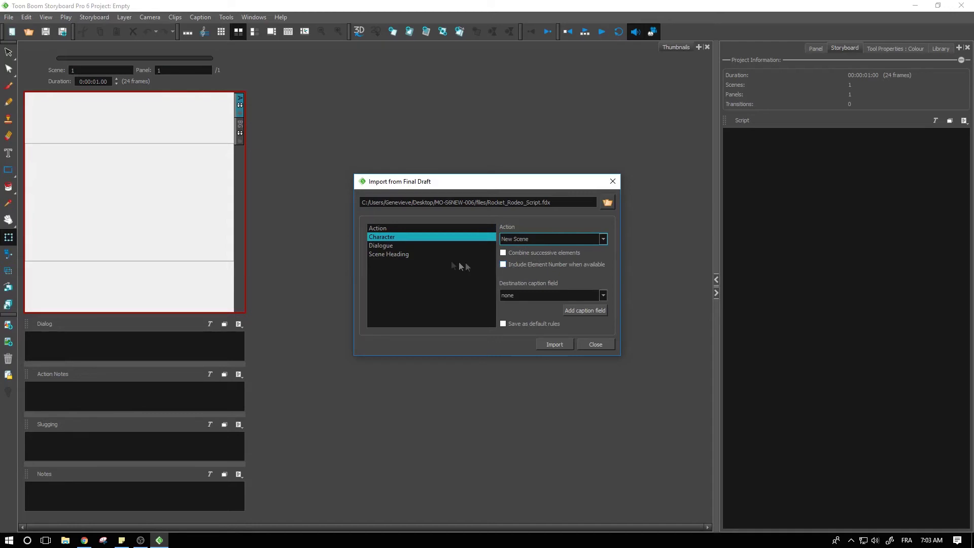
Route Dialogue elements to the Dialog caption field, leaving their Action at None.
left_click(388, 247)
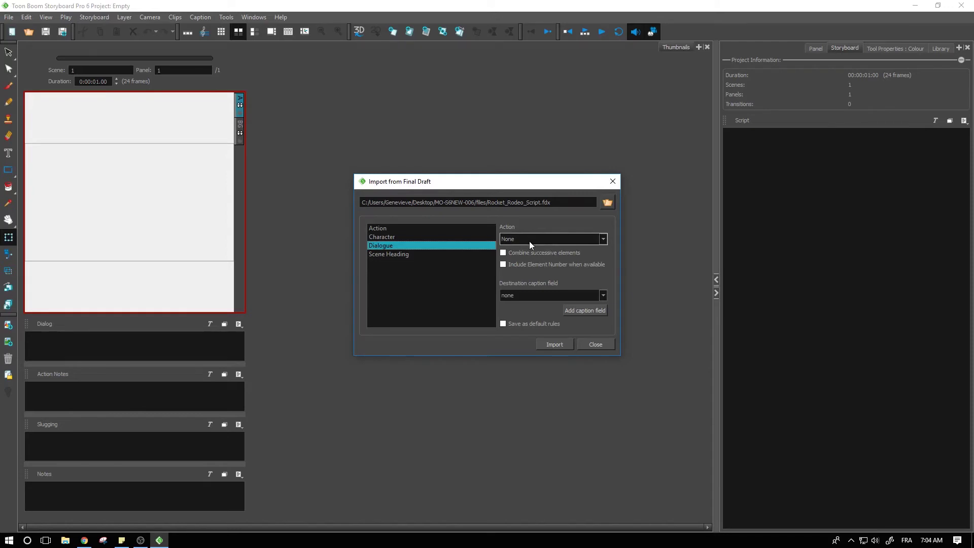
left_click(532, 297)
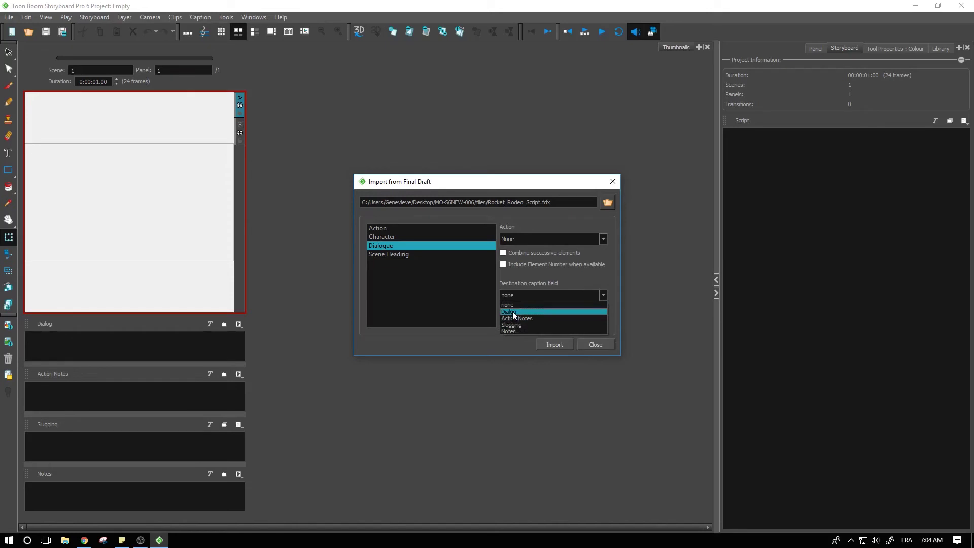
left_click(512, 311)
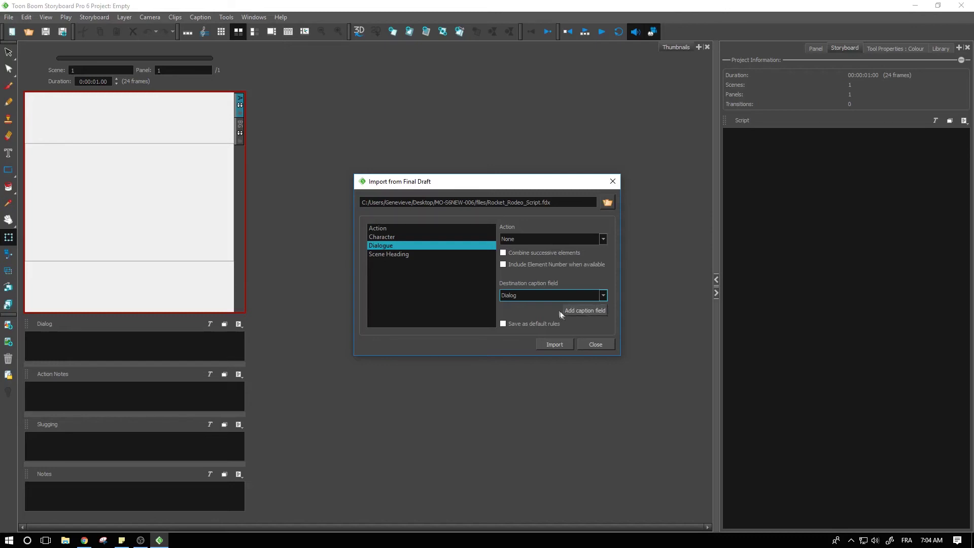
Set Scene Heading elements to create a New Sequence and send their text to Notes.
left_click(407, 257)
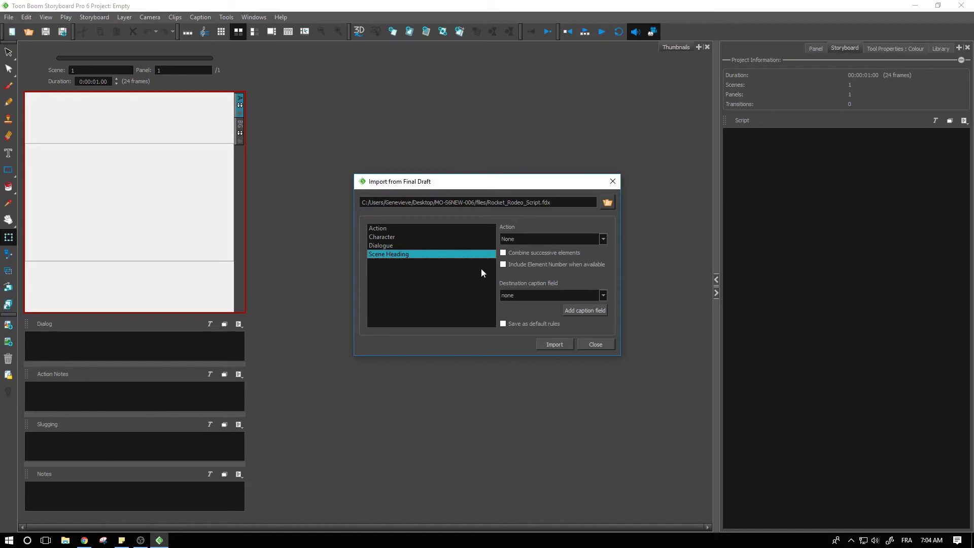
left_click(536, 239)
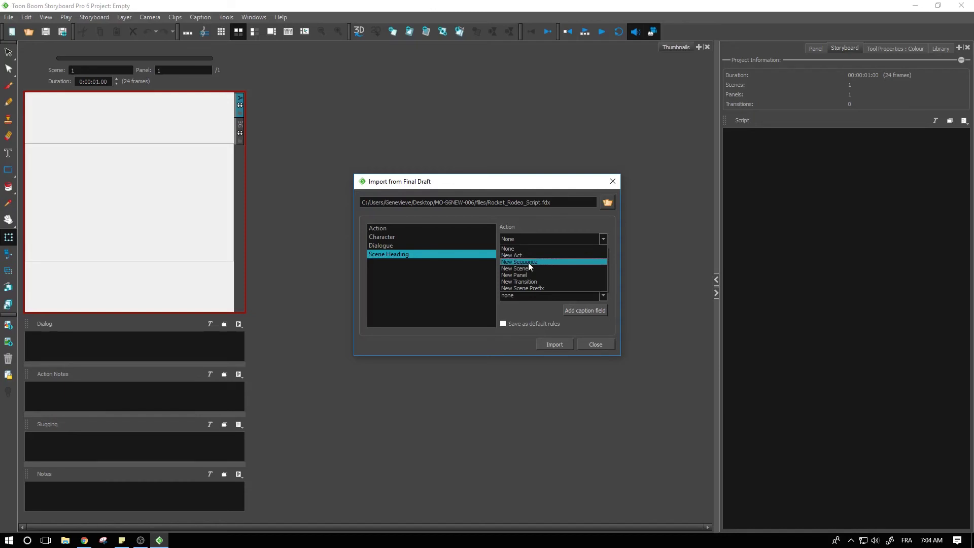
left_click(528, 263)
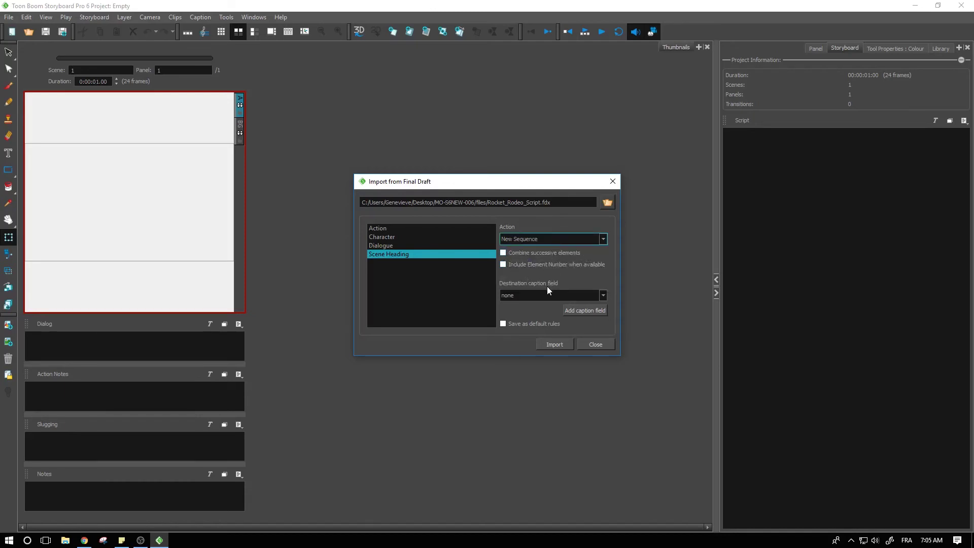
left_click(539, 301)
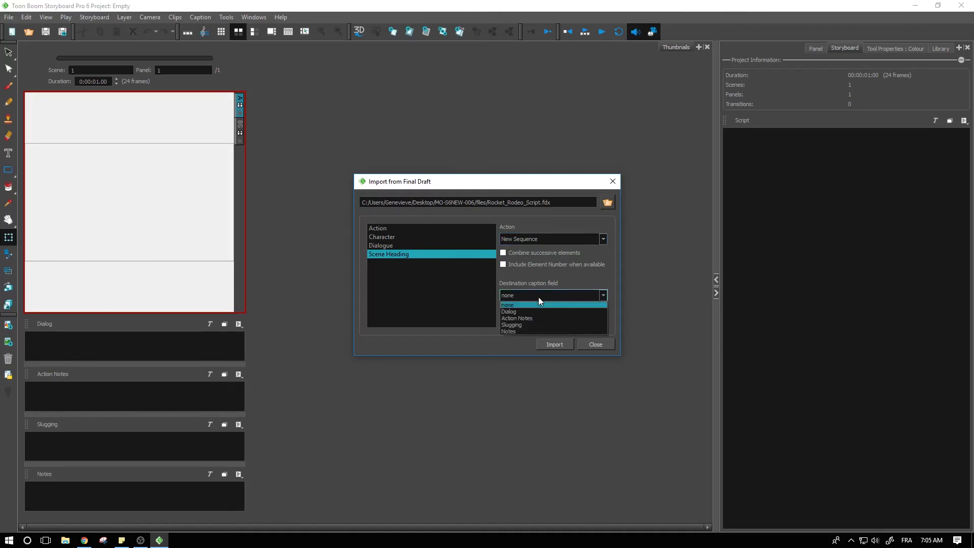
left_click(511, 331)
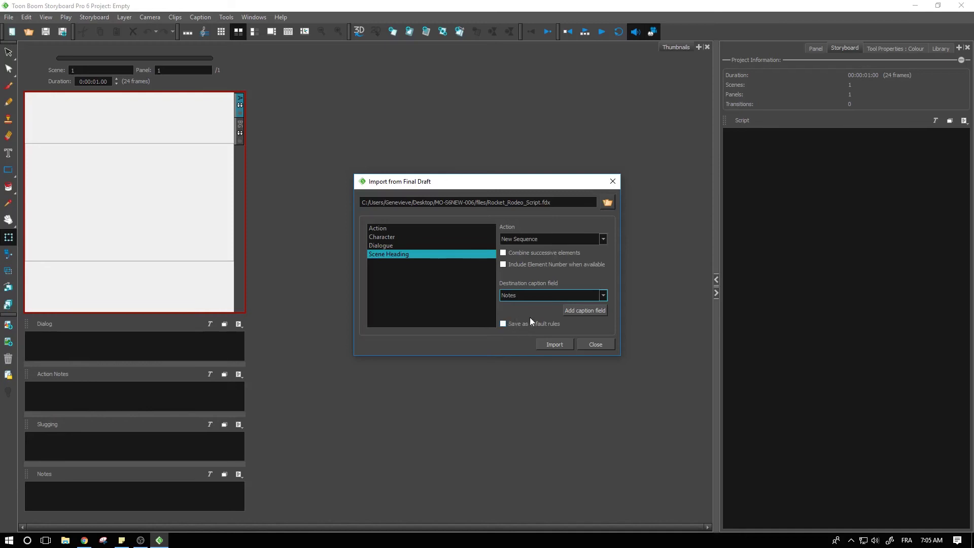
Import the script into a new project named NewFD, discarding the old project's unsaved changes.
left_click(552, 345)
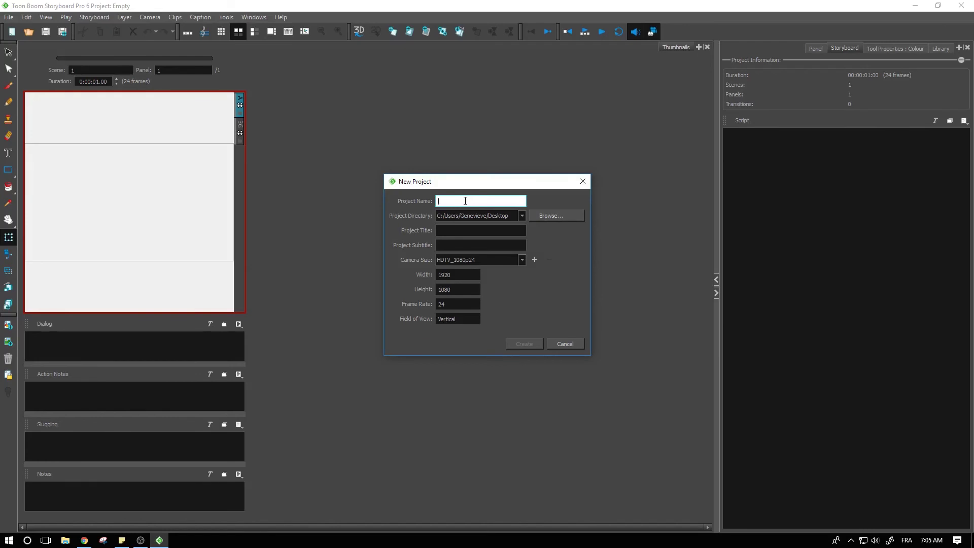
type("NewFD")
left_click(524, 345)
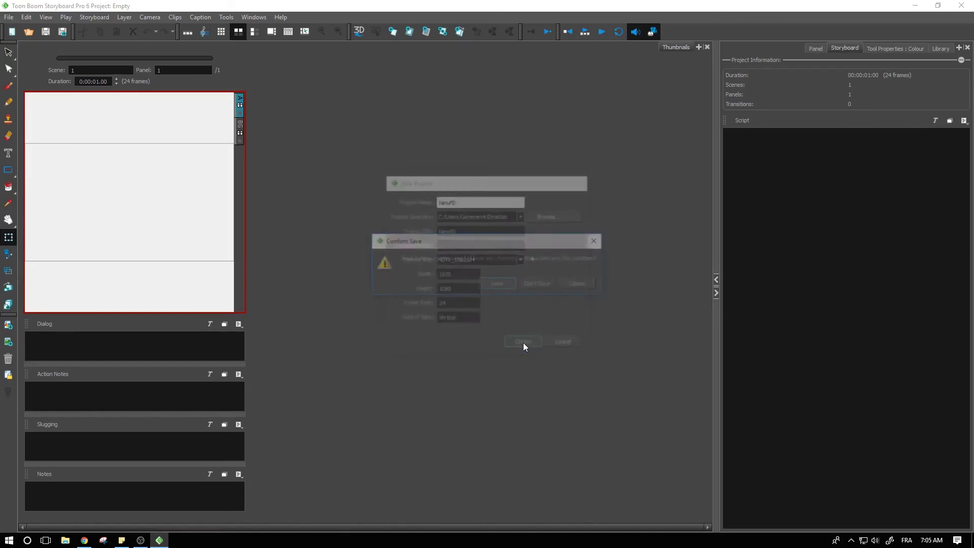
left_click(538, 284)
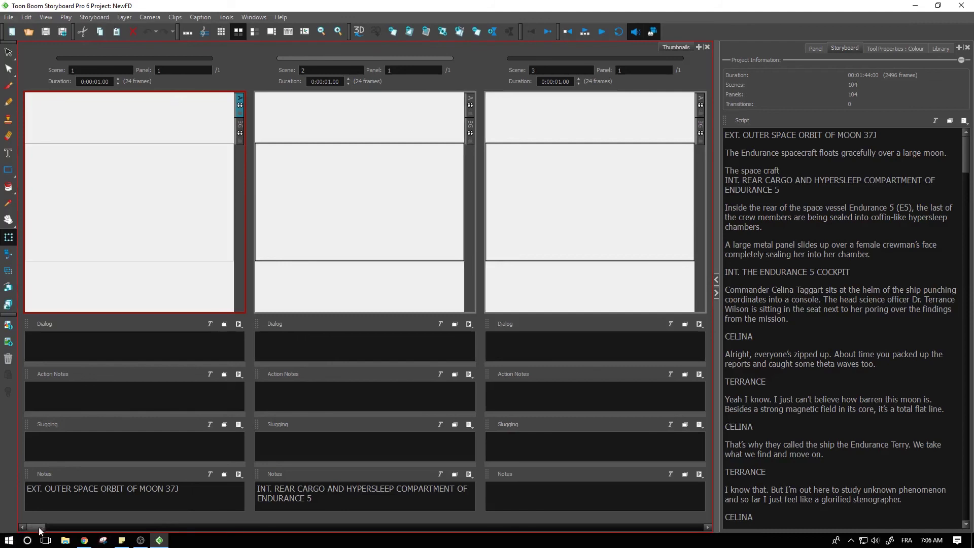
Step forward six scenes and scrub the timeline to review the imported Dialog and Notes captions.
left_click(709, 528)
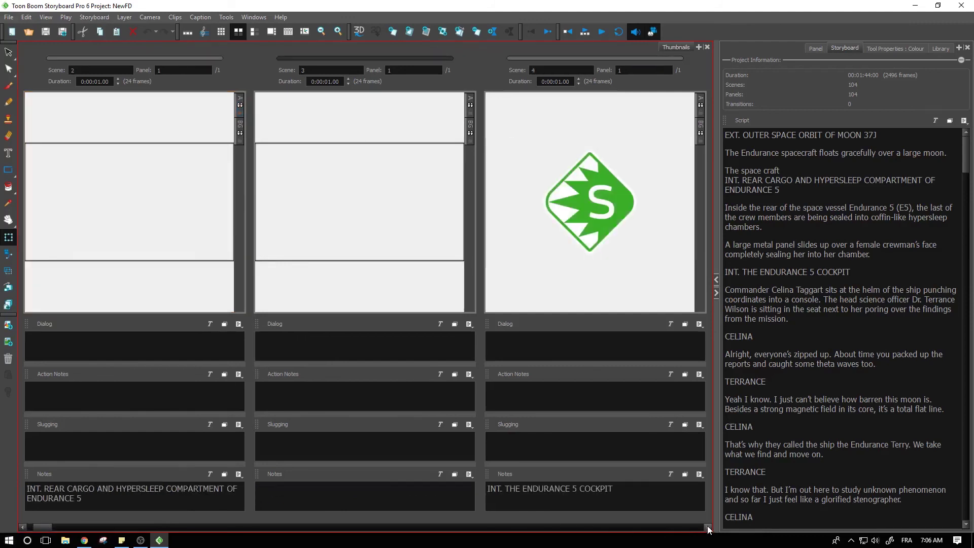
left_click(709, 528)
left_click(709, 528)
left_click(708, 528)
left_click(709, 529)
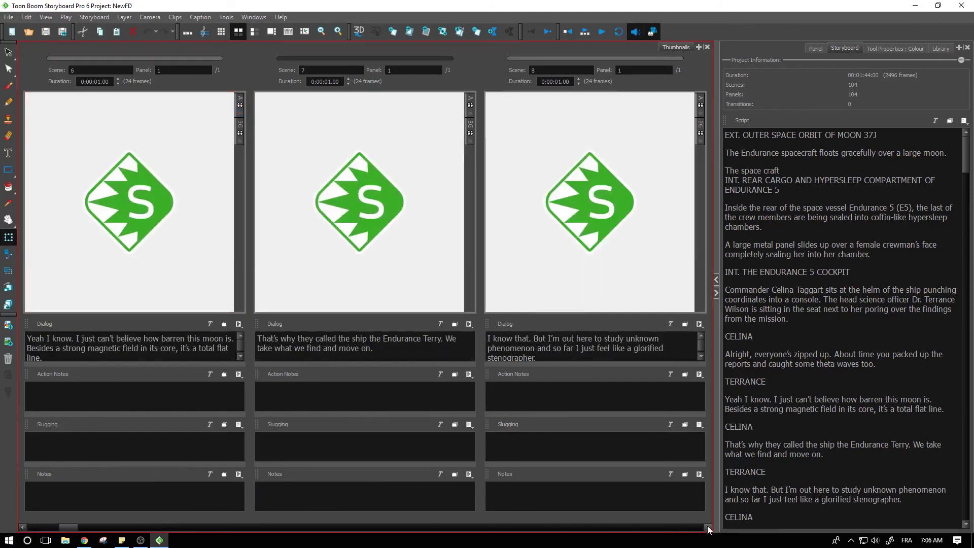
left_click(709, 528)
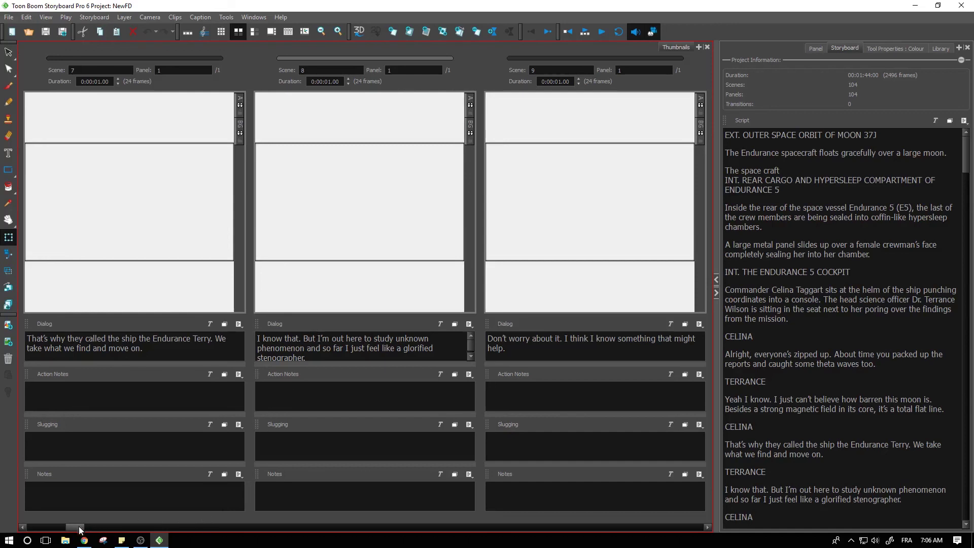
left_click_drag(80, 529, 89, 529)
left_click_drag(102, 524, 172, 525)
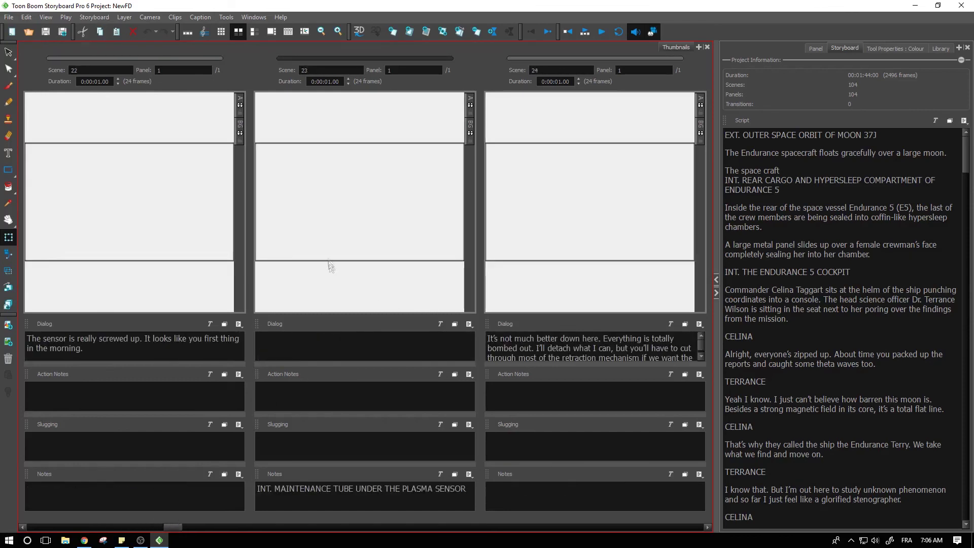